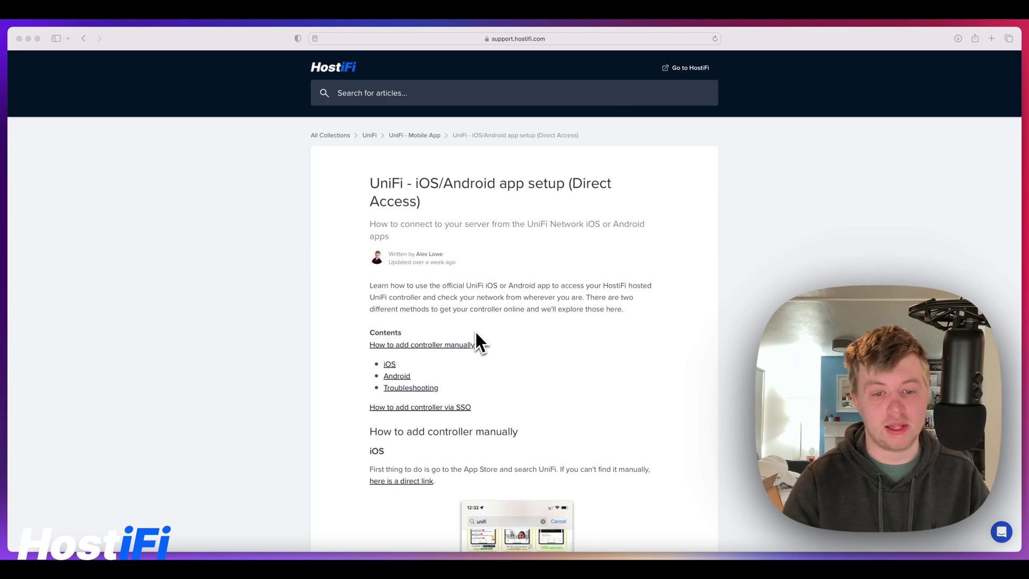
Step: Scroll HostiFi's UniFi mobile app setup article down to its Android instructions
click(555, 274)
scroll(437, 188, down, 7)
scroll(437, 196, down, 2)
scroll(488, 199, down, 3)
scroll(487, 188, down, 6)
scroll(488, 187, down, 8)
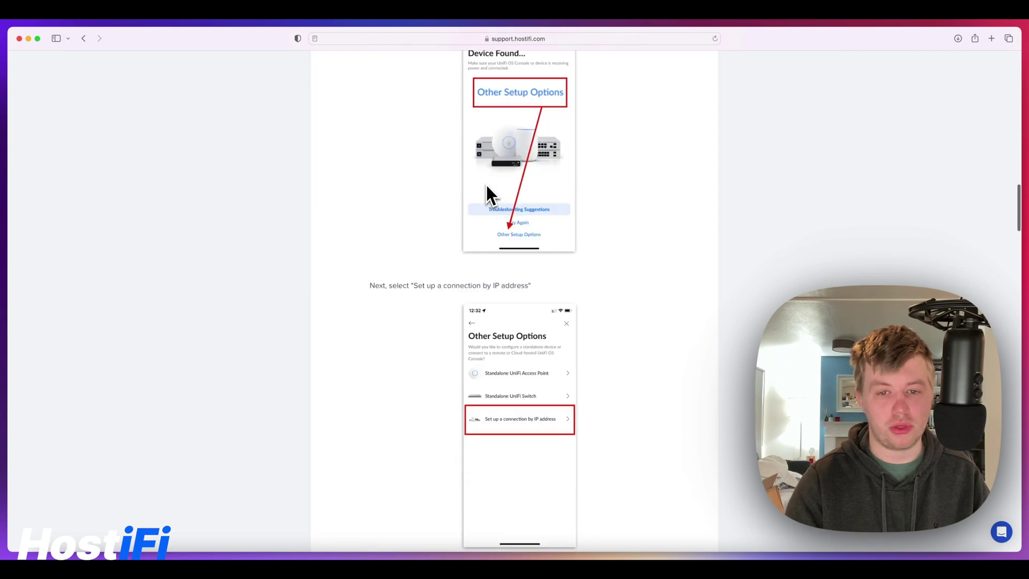
scroll(488, 187, down, 6)
scroll(488, 188, down, 6)
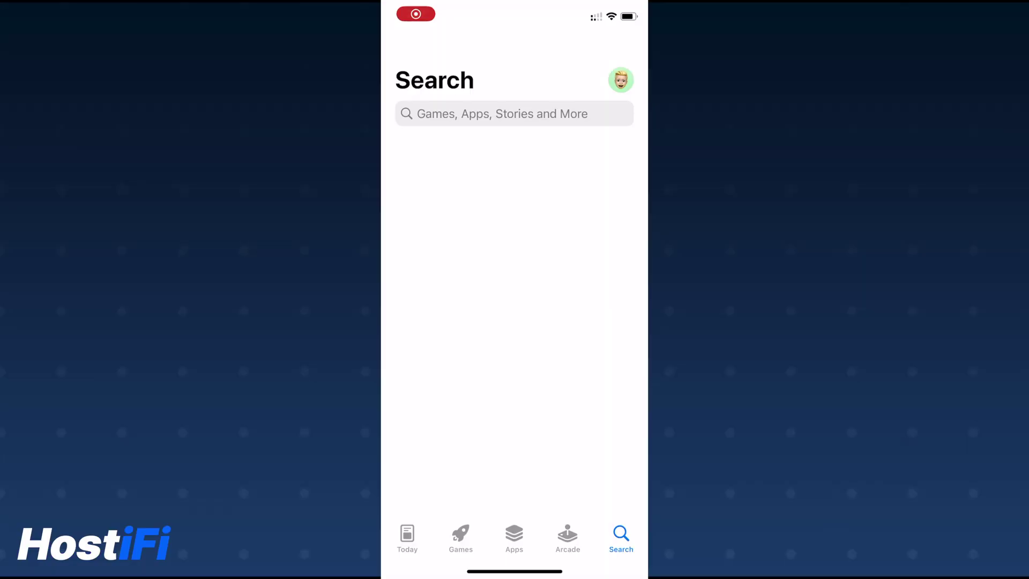
Step: Search the App Store for 'unifi', download Ubiquiti's UniFi app and switch to it
text(un)
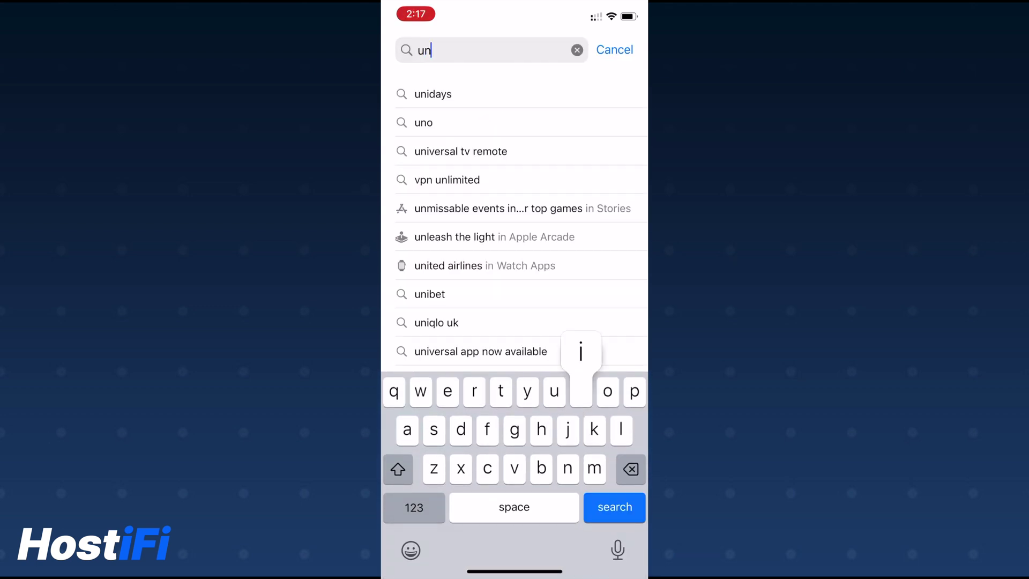
text(ifi)
key(Return)
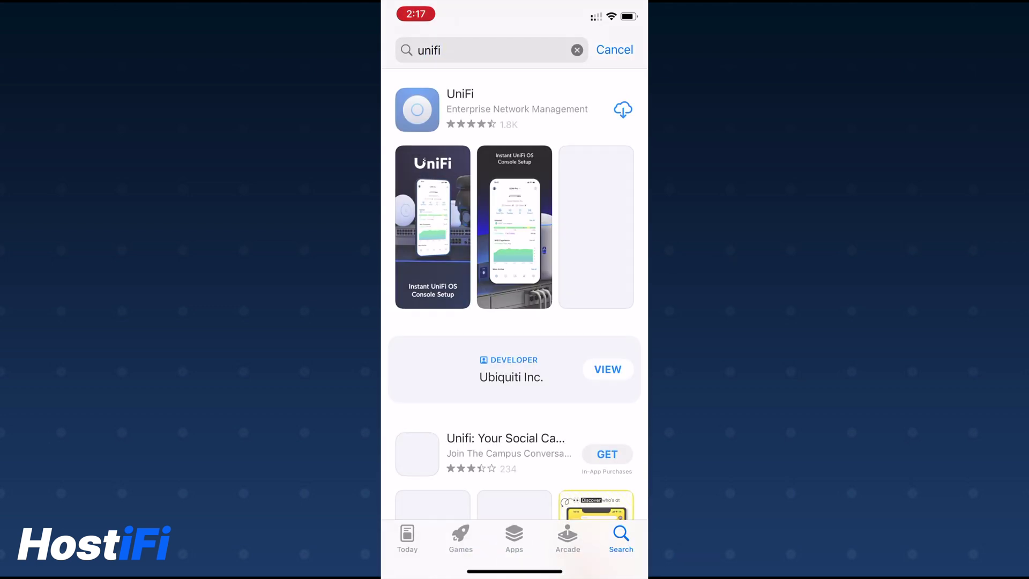
click(623, 110)
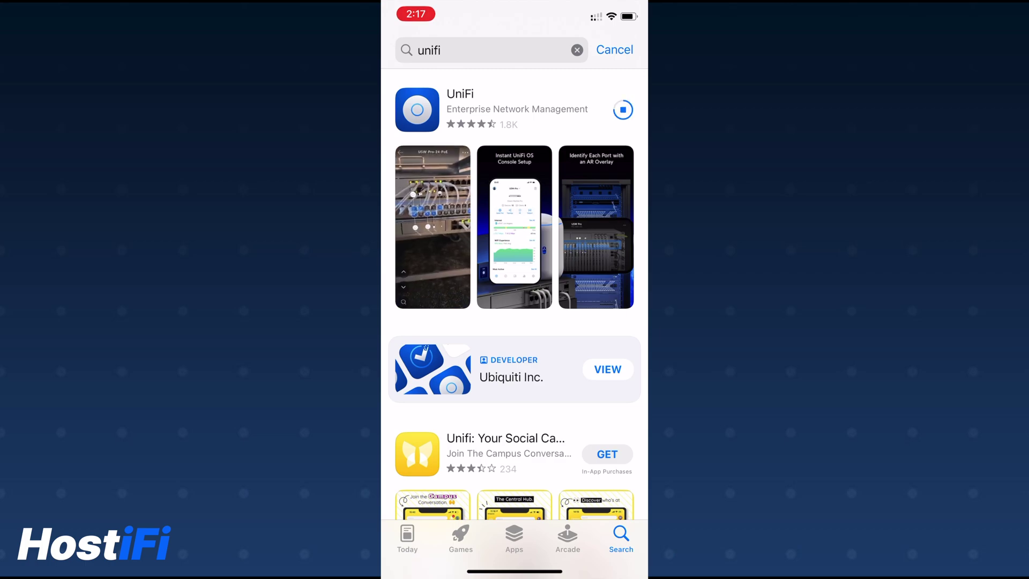
drag(536, 571, 429, 568)
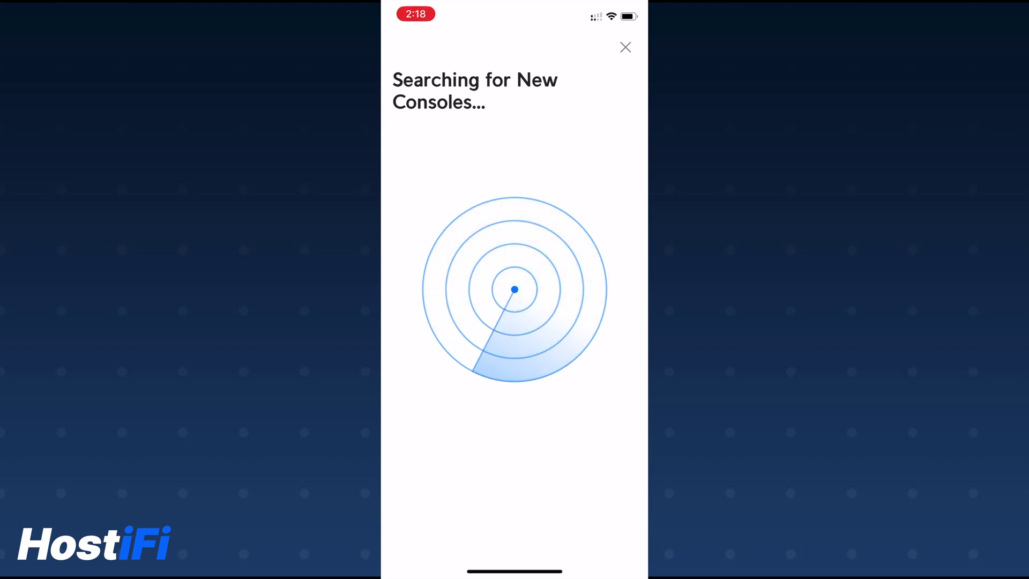
Step: Start a connection by IP address and name it HostiFi
click(513, 538)
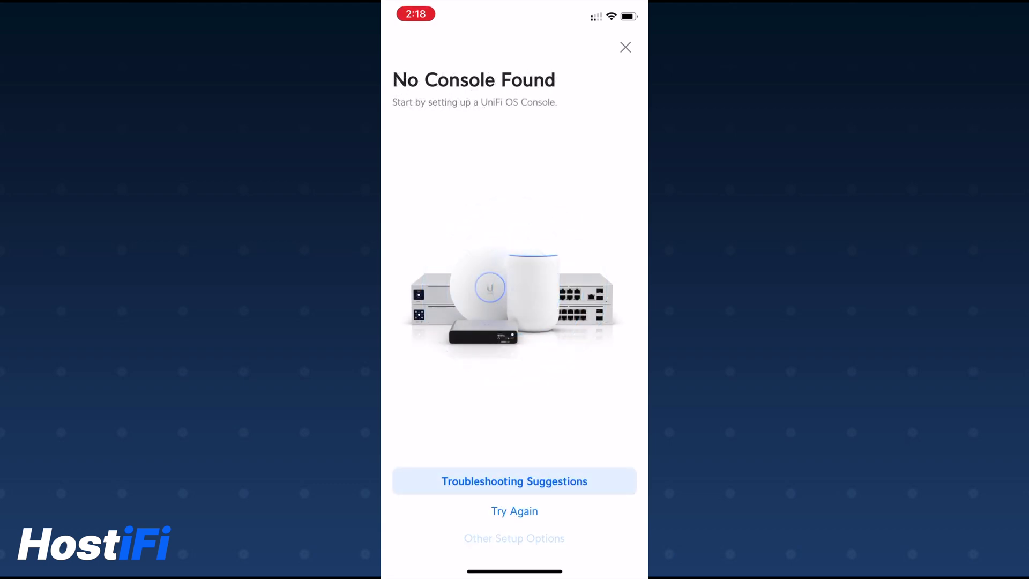
click(513, 256)
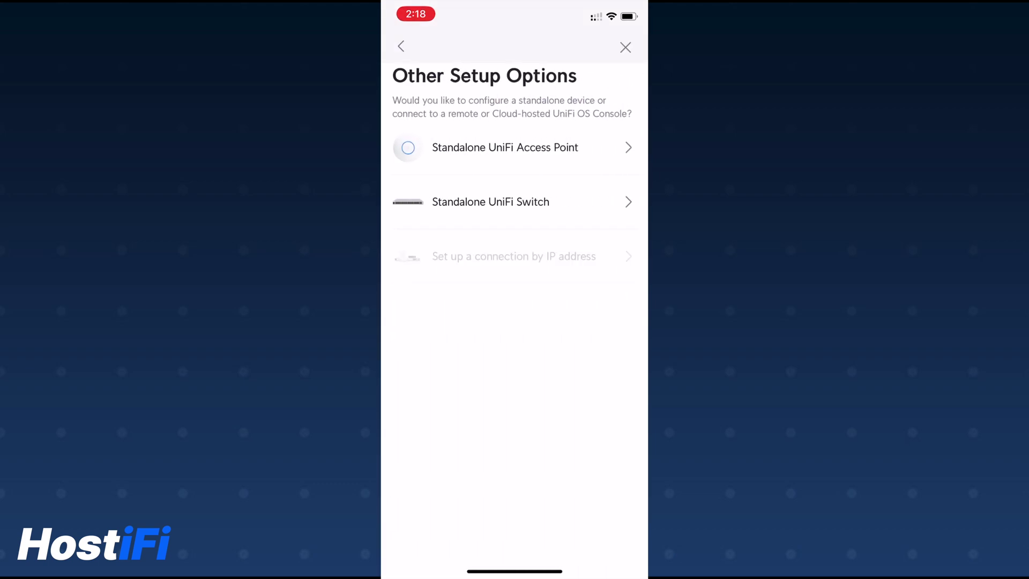
click(433, 105)
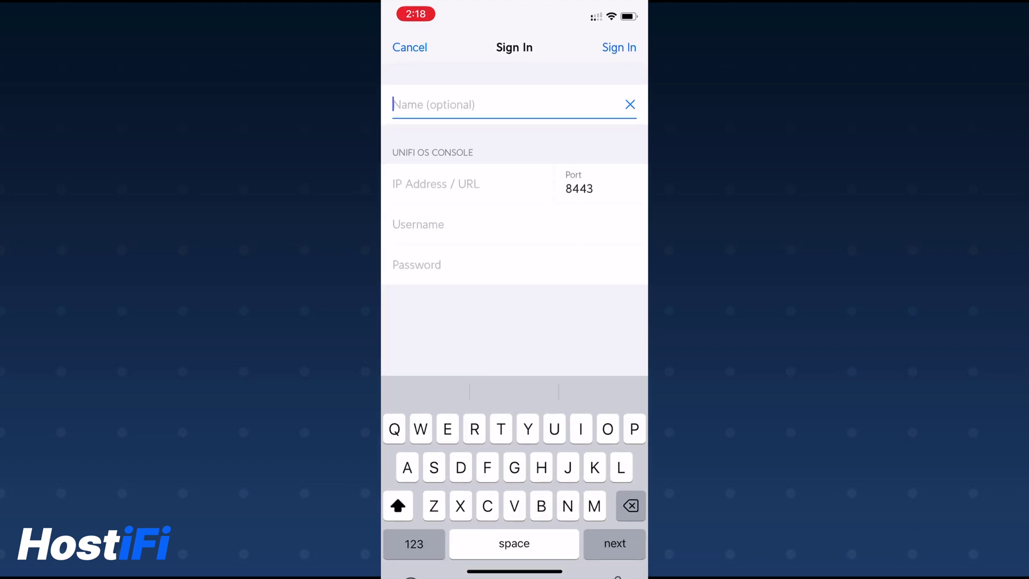
text(Host)
click(604, 358)
Step: Paste the HostiFi server address and move on to the username field
click(467, 184)
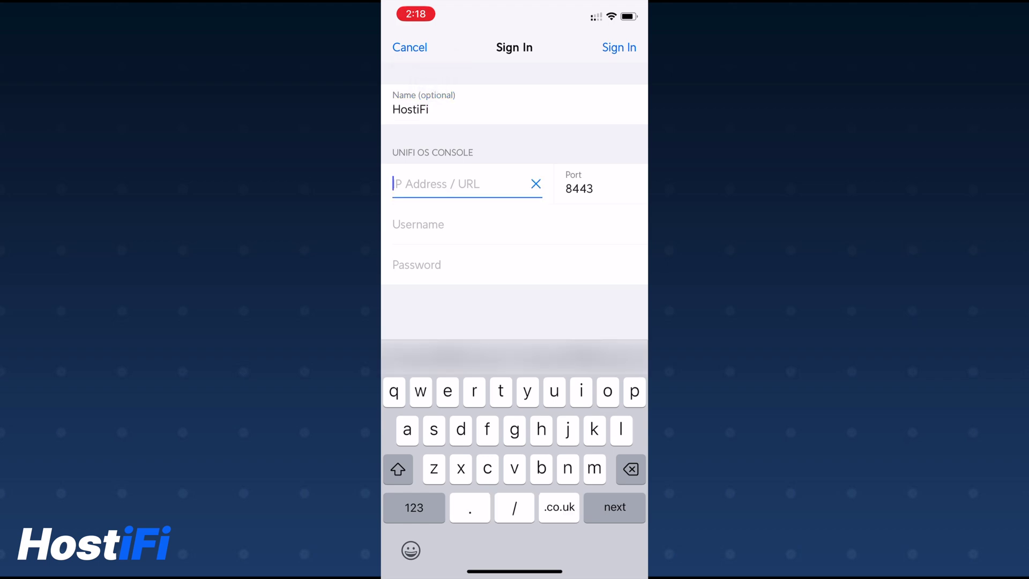
click(467, 183)
click(416, 152)
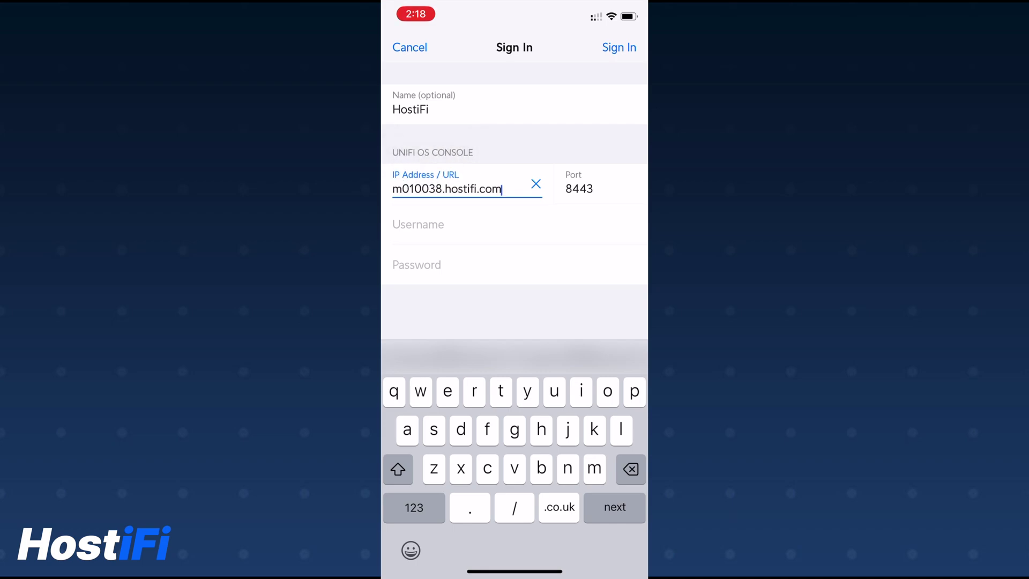
click(504, 224)
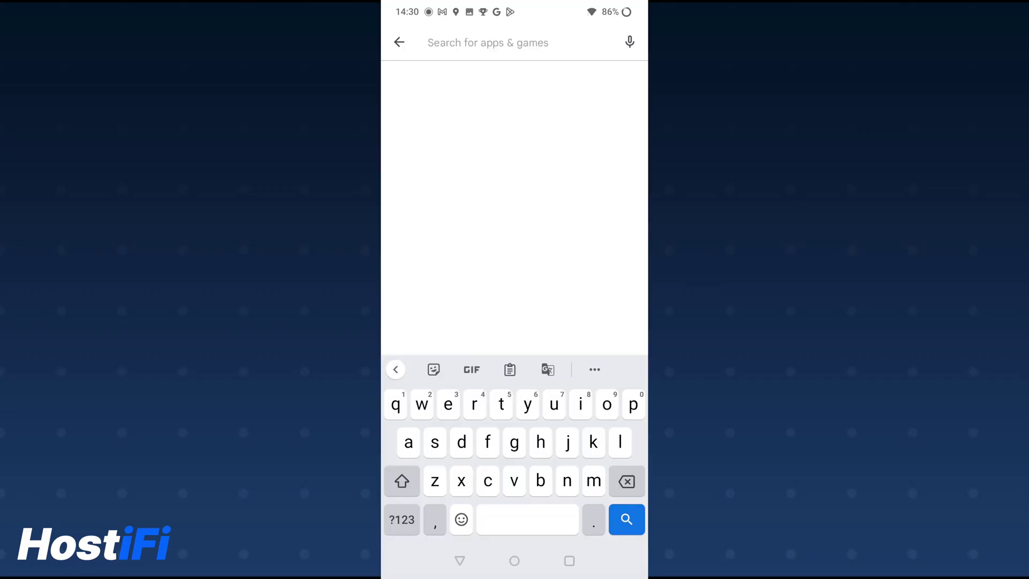
Step: Search Google Play for 'unifi', install the UniFi app and launch it
text(u)
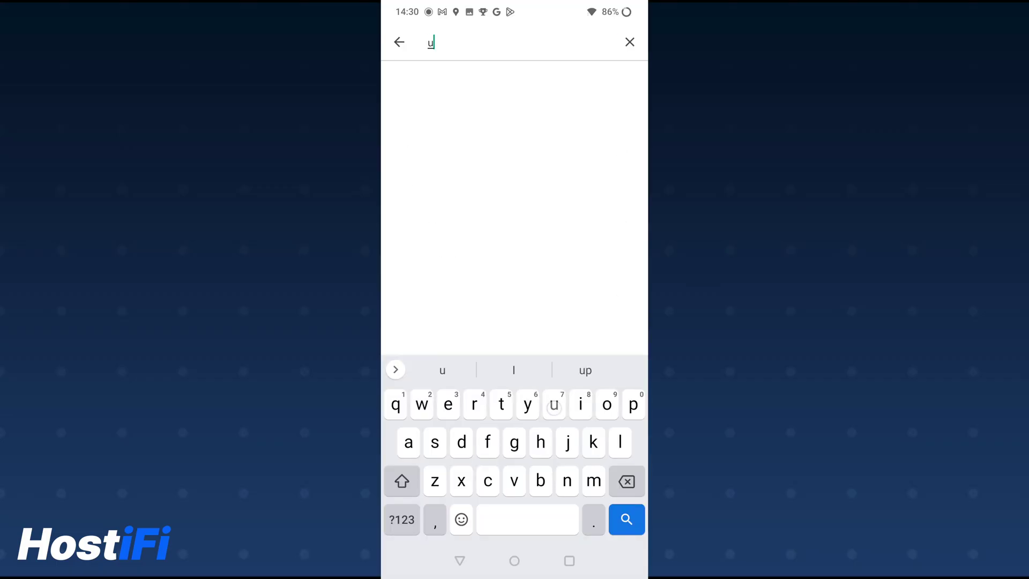
text(nif)
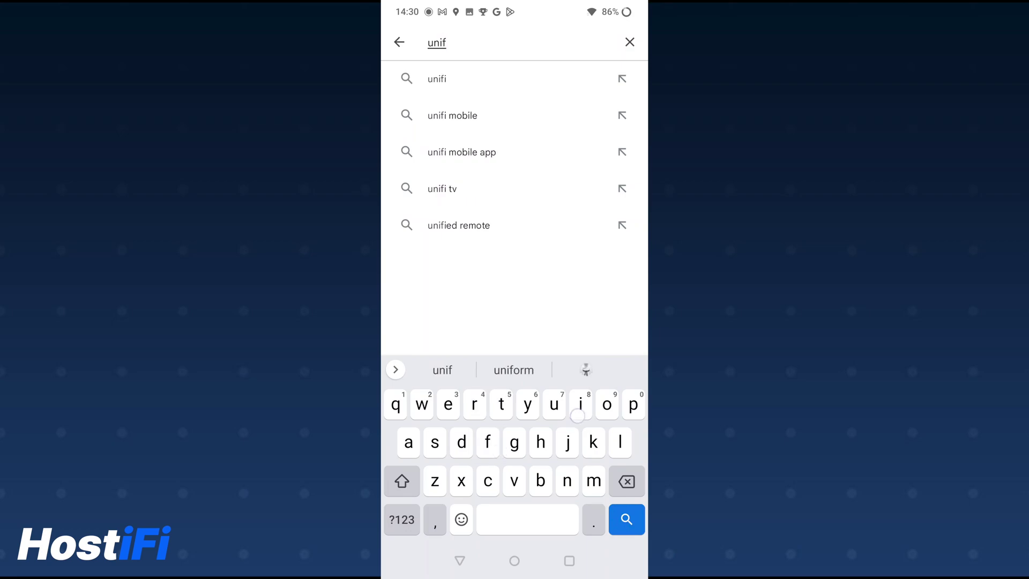
text(i)
key(Return)
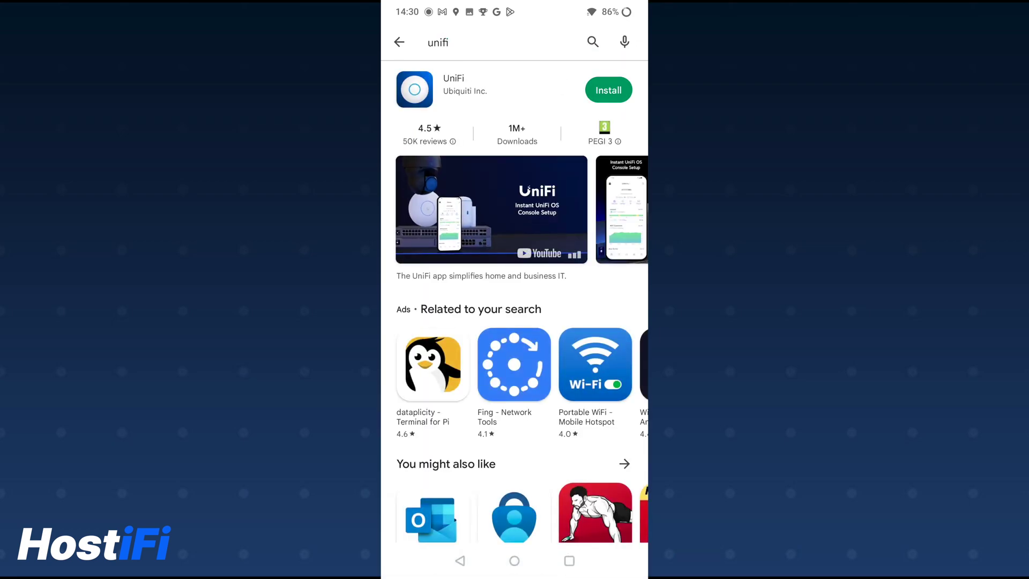
click(608, 90)
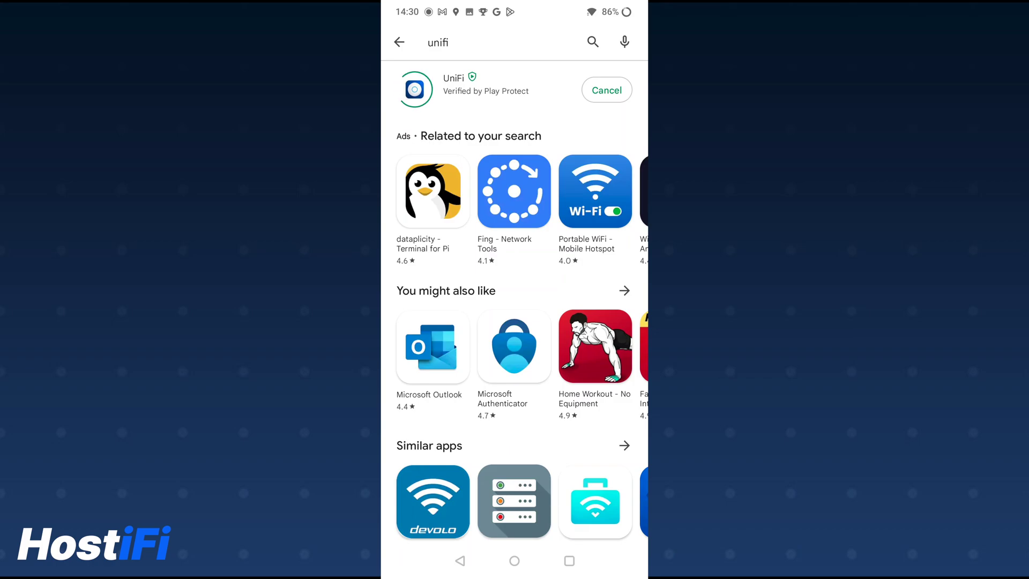
click(607, 90)
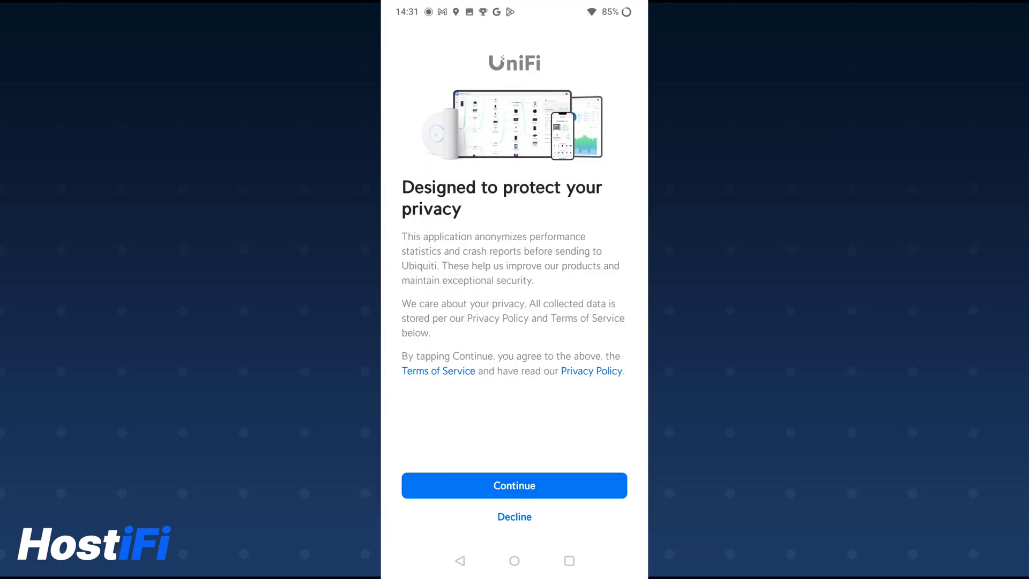
Step: Accept privacy terms, deny location, skip console search, and choose a manual IP address connection
click(514, 485)
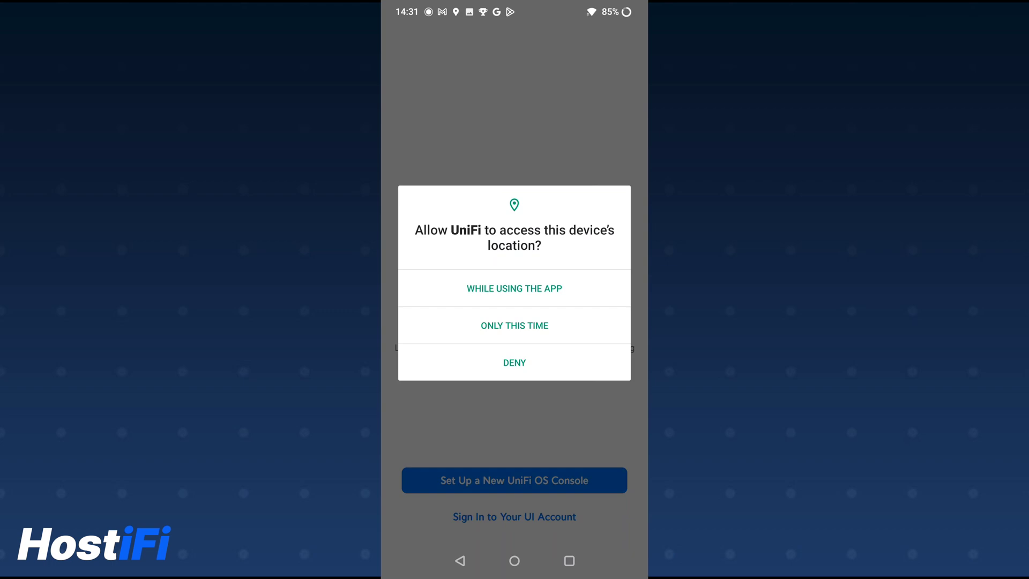
click(540, 371)
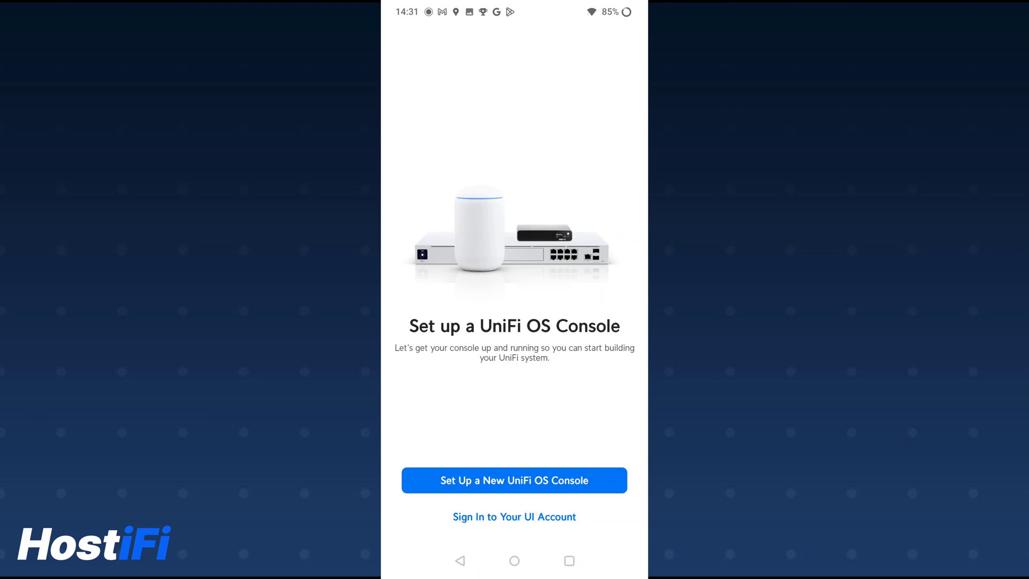
click(514, 480)
click(534, 369)
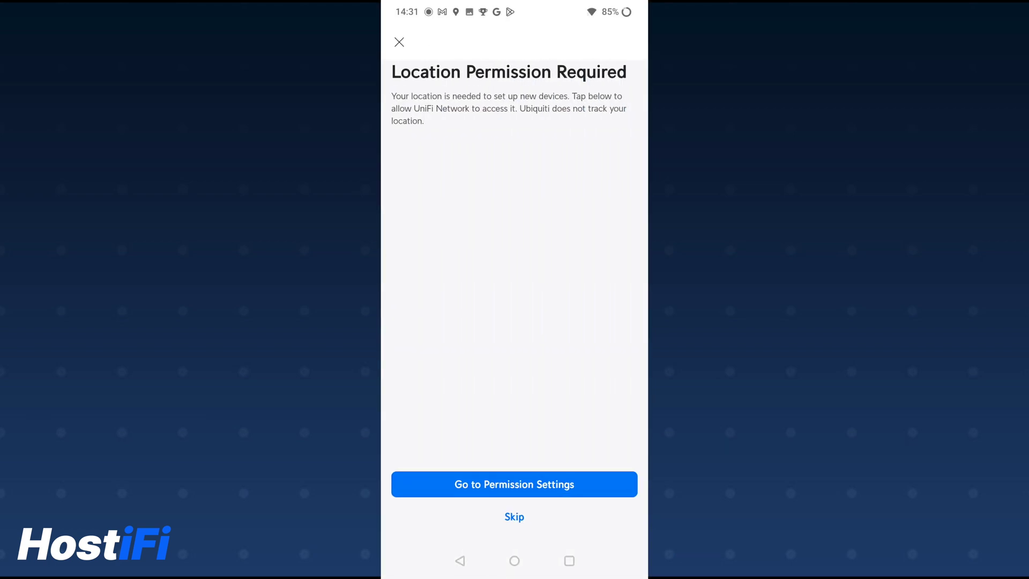
click(514, 517)
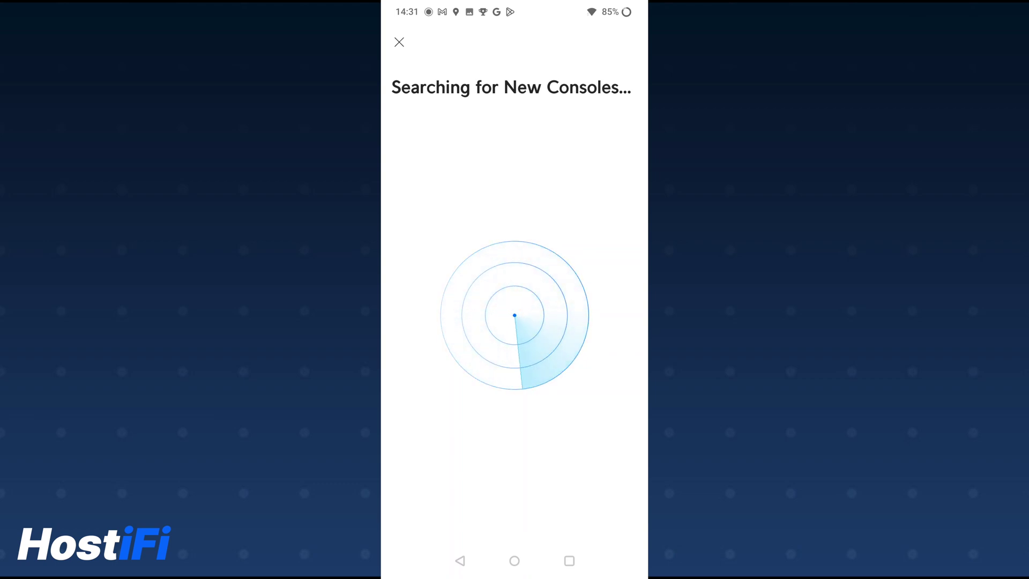
click(514, 516)
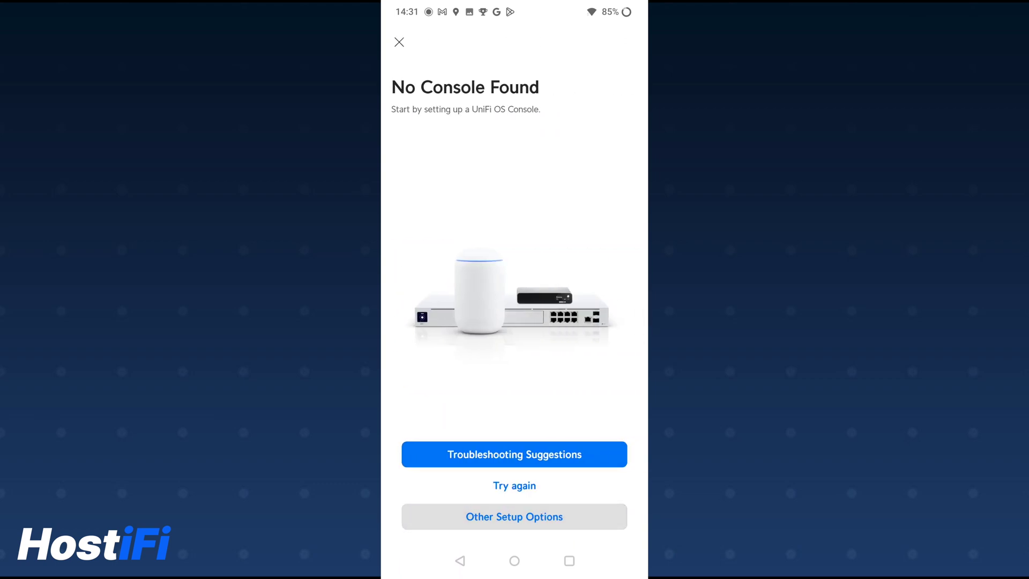
click(506, 232)
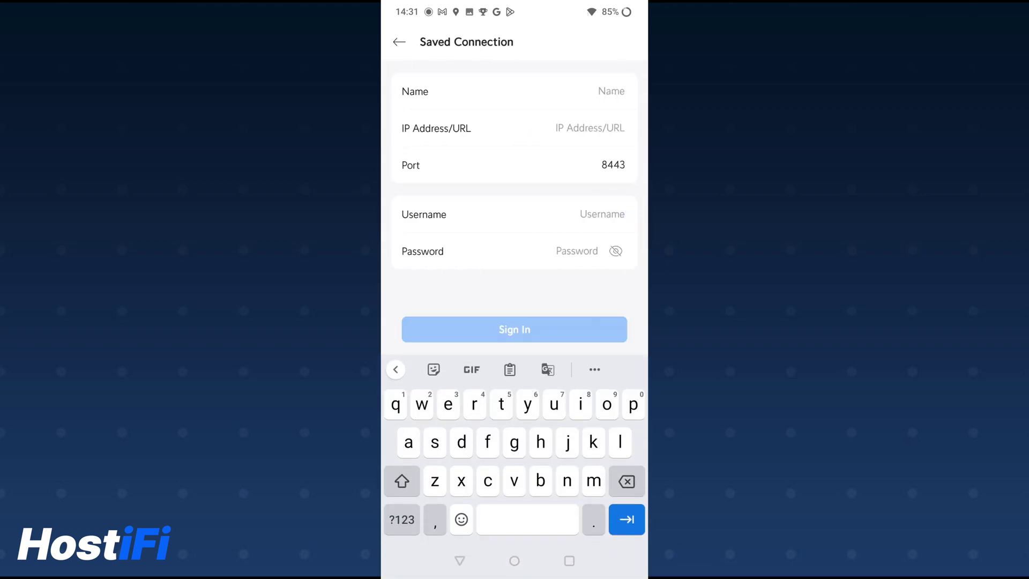
Step: Enter 'Ho' as the start of the connection name
text(Ho)
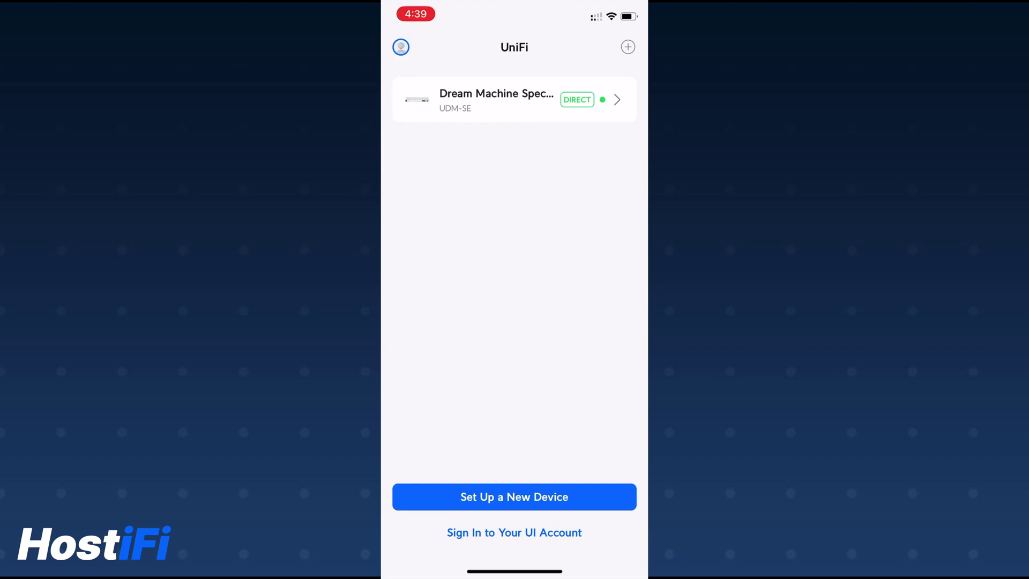
Step: Sign in to the UI account, open the HostiFi console, and review its devices and dashboard
click(515, 532)
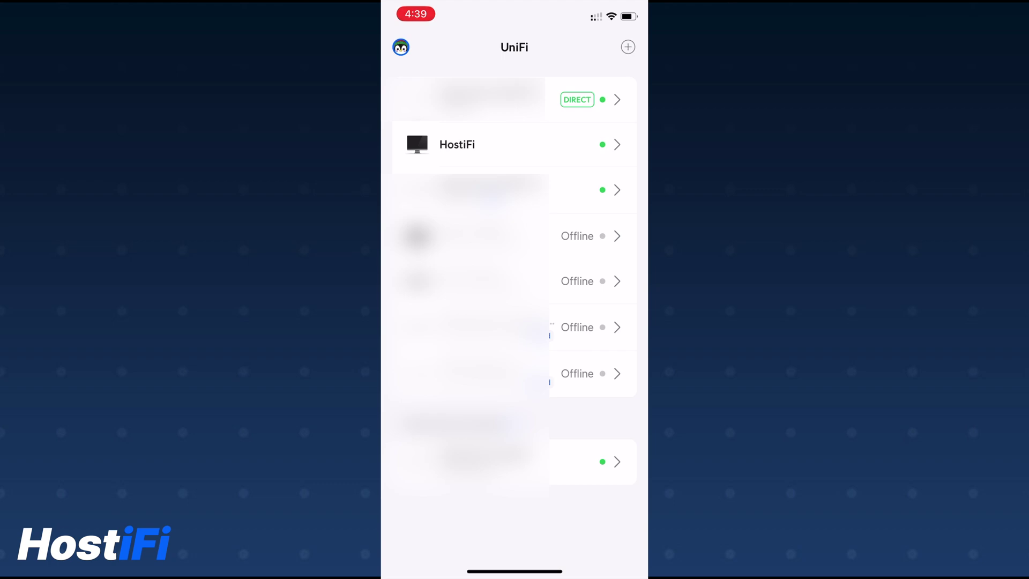
click(457, 144)
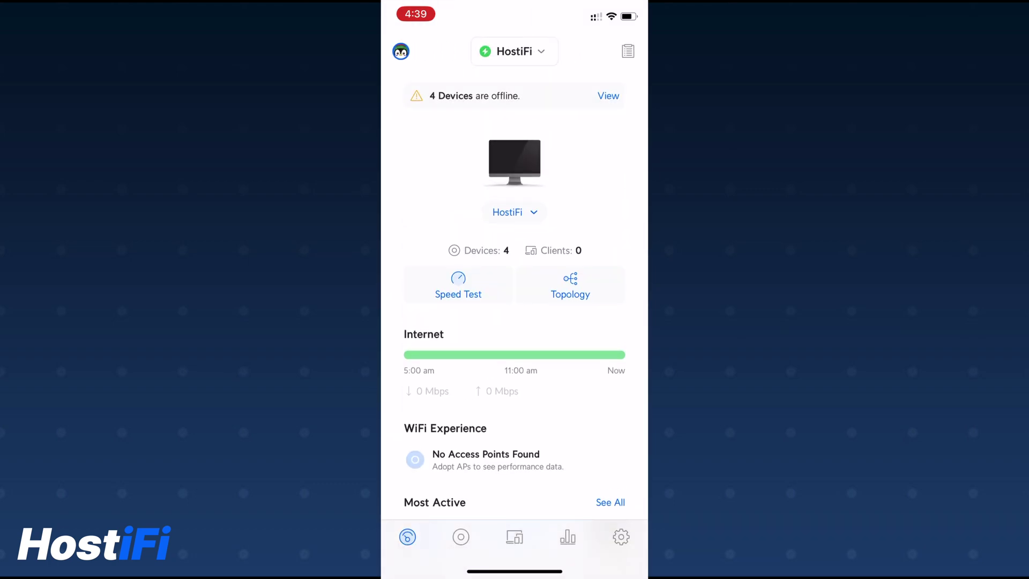
click(461, 537)
click(407, 536)
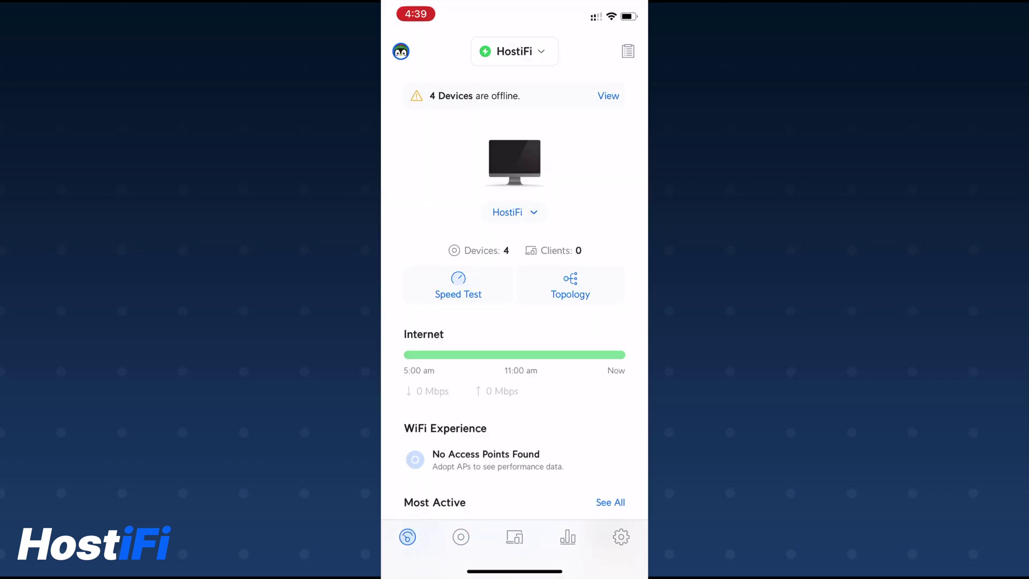